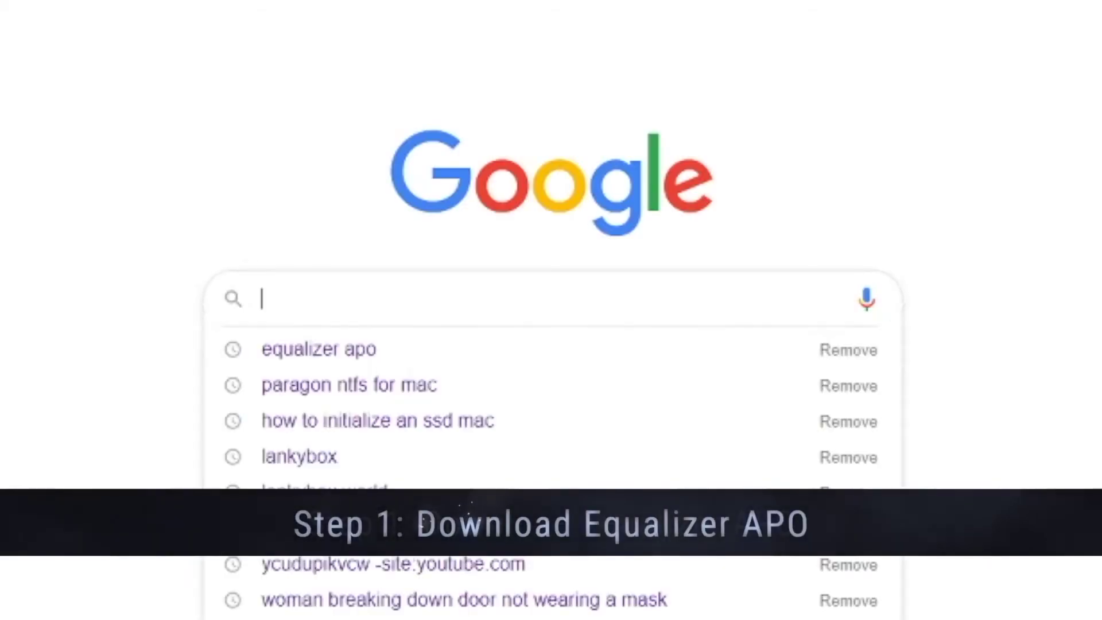
text(e)
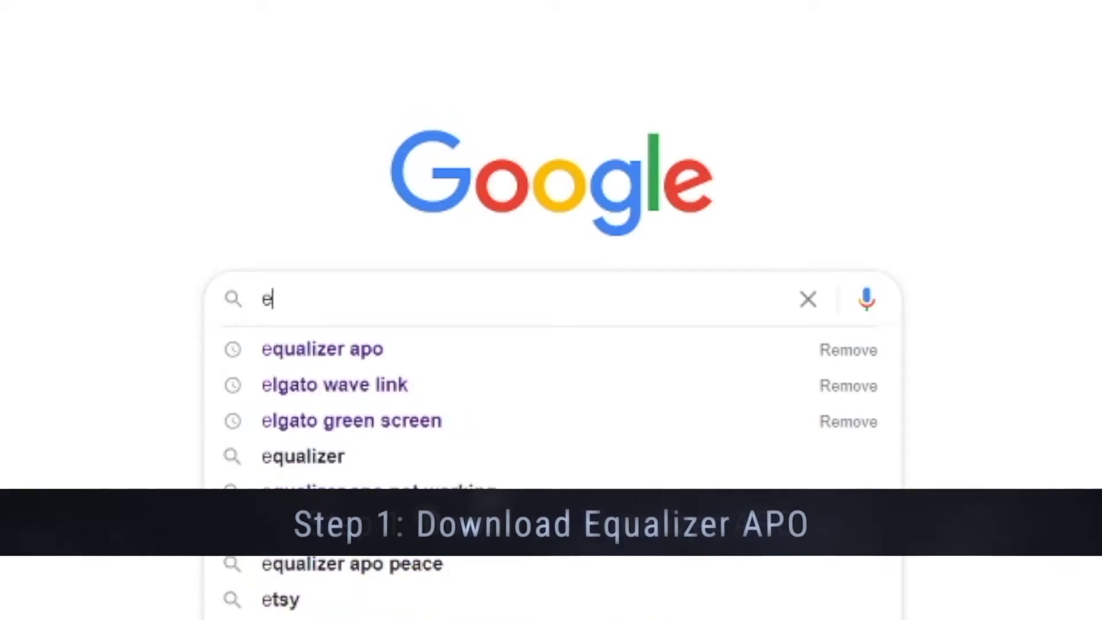
text(qualizer)
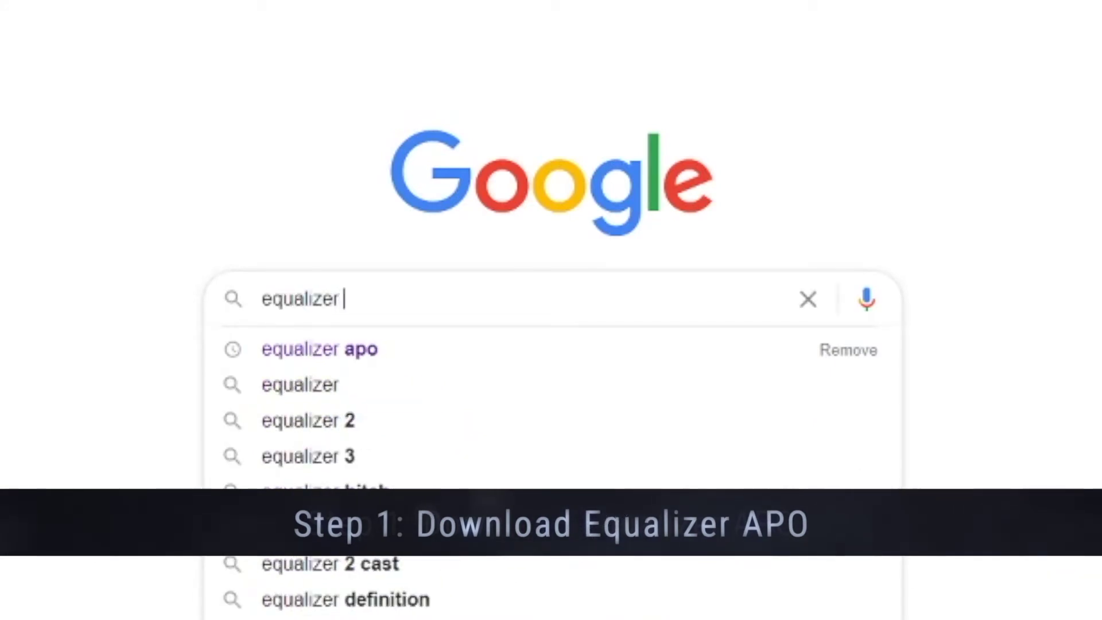
text( apo)
Search Google for 'equalizer apo' and open the SourceForge Equalizer APO download result.
key(Return)
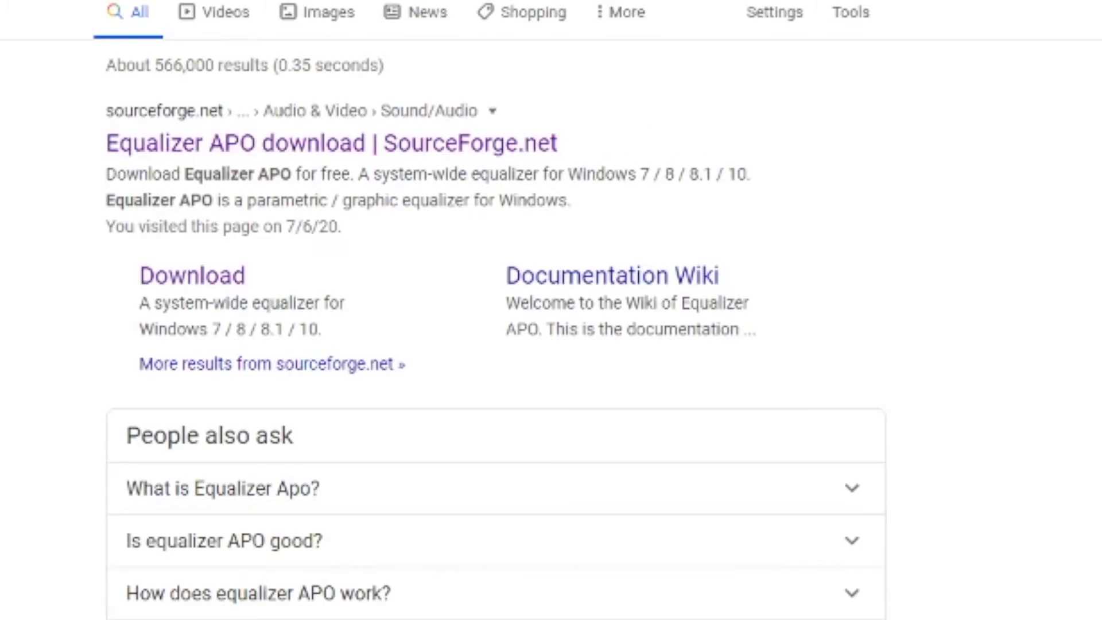
click(192, 276)
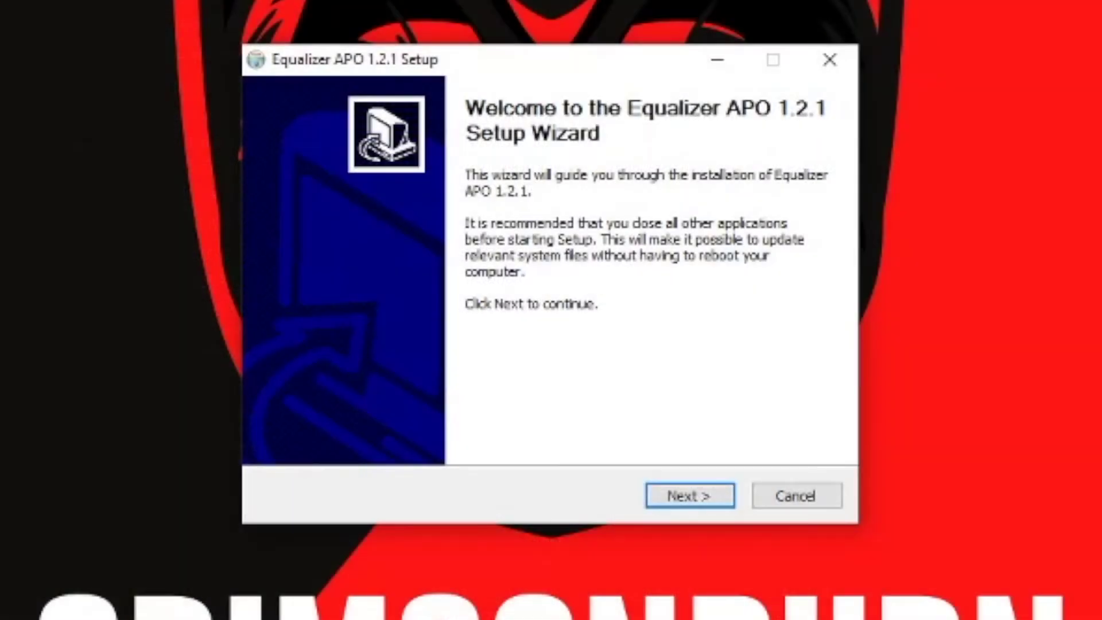
Install Equalizer APO 1.2.1 into C:\Program Files\EqualizerAPO with default shortcuts, accepting the license.
key(Return)
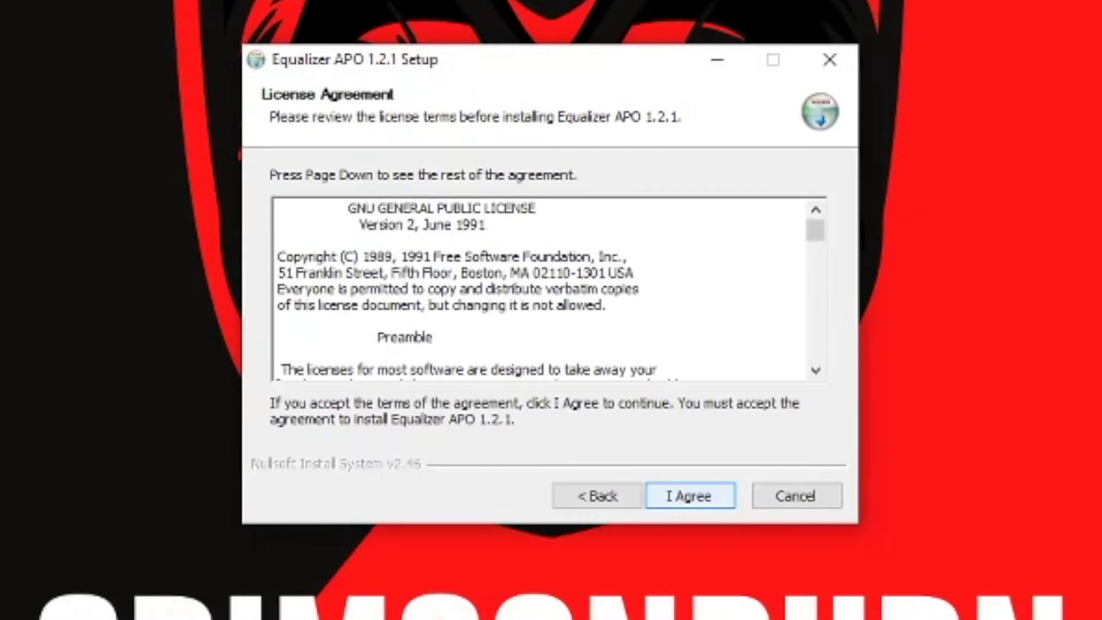
key(Return)
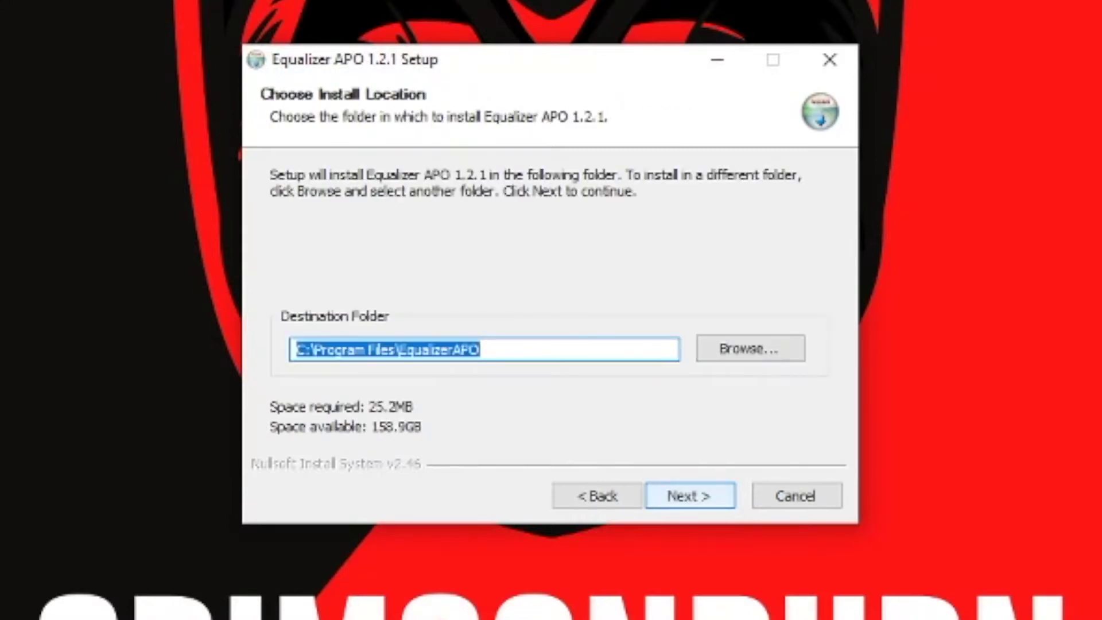
key(Return)
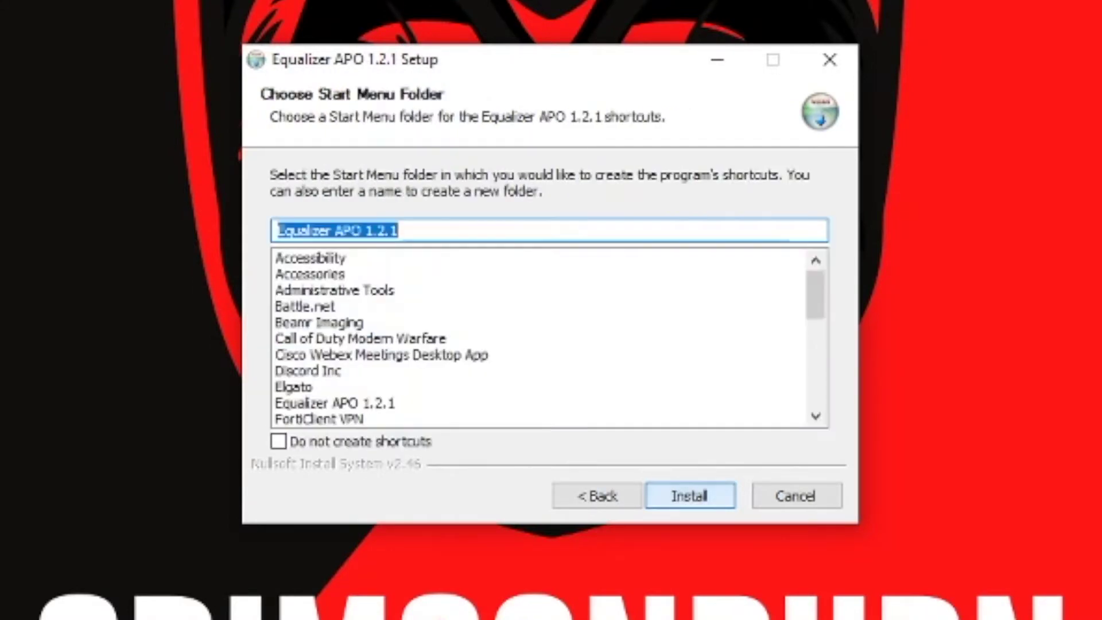
key(Return)
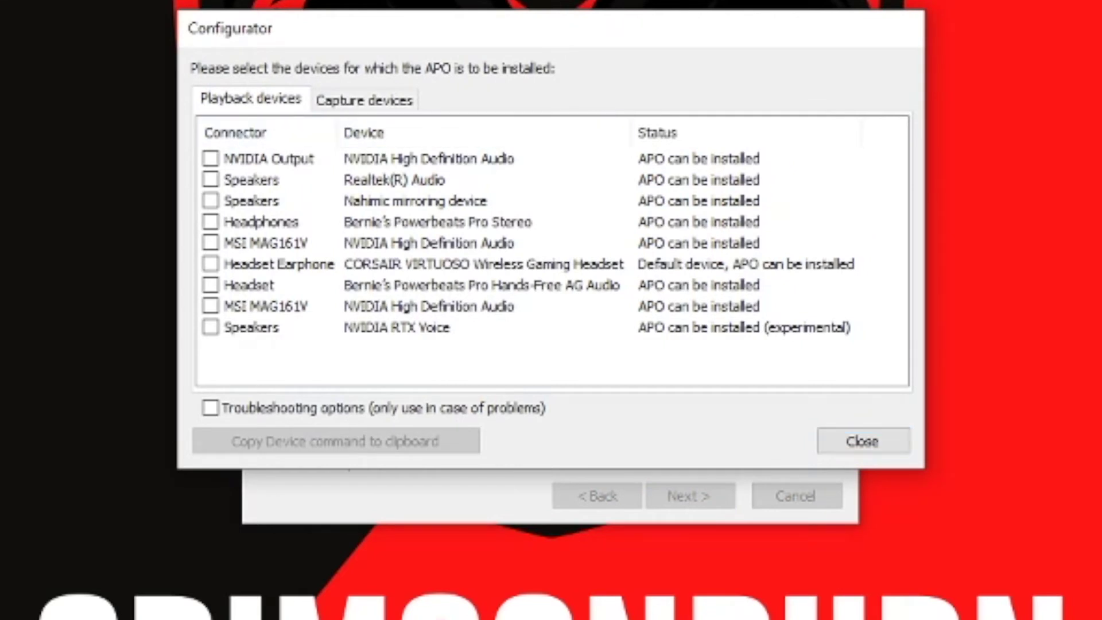
Keep Headset Microphone checked under Capture devices, then close the Configurator and its info notice.
click(364, 100)
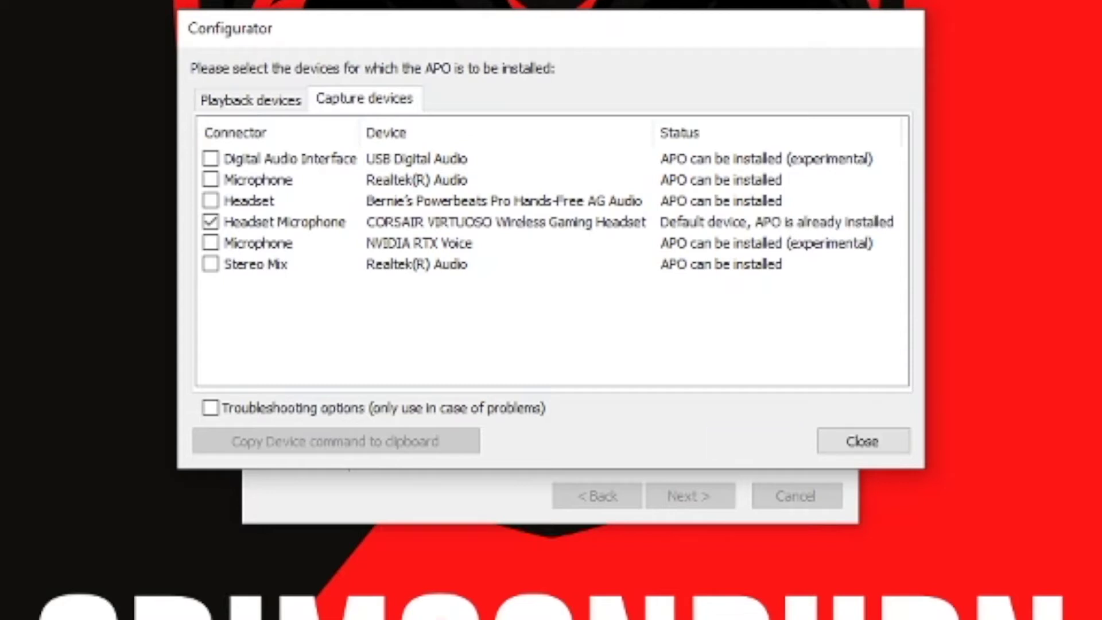
click(861, 440)
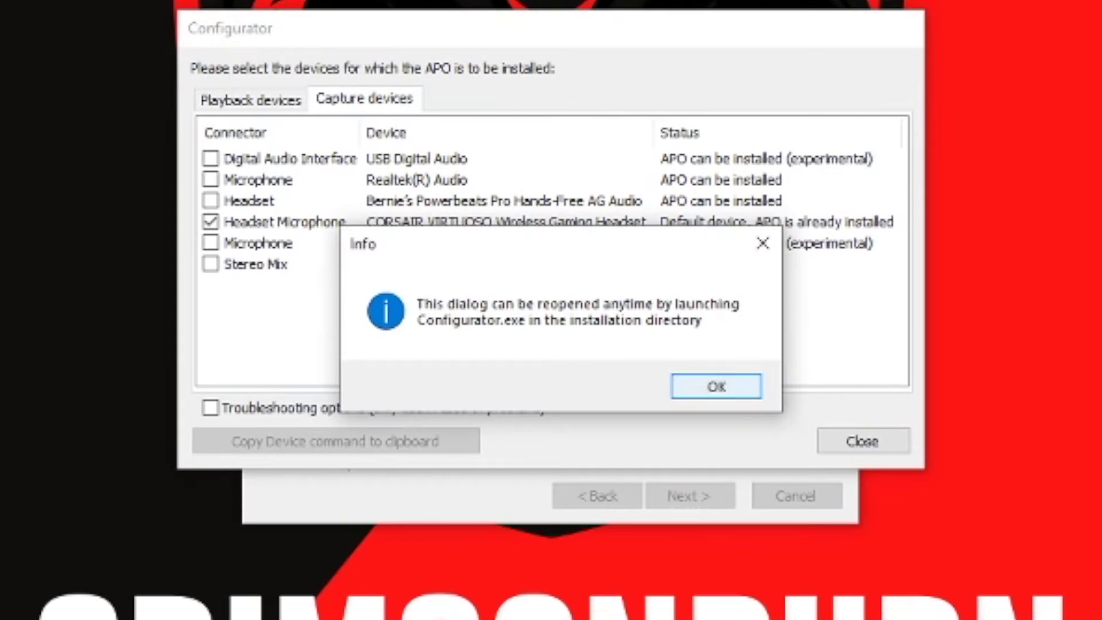
key(Return)
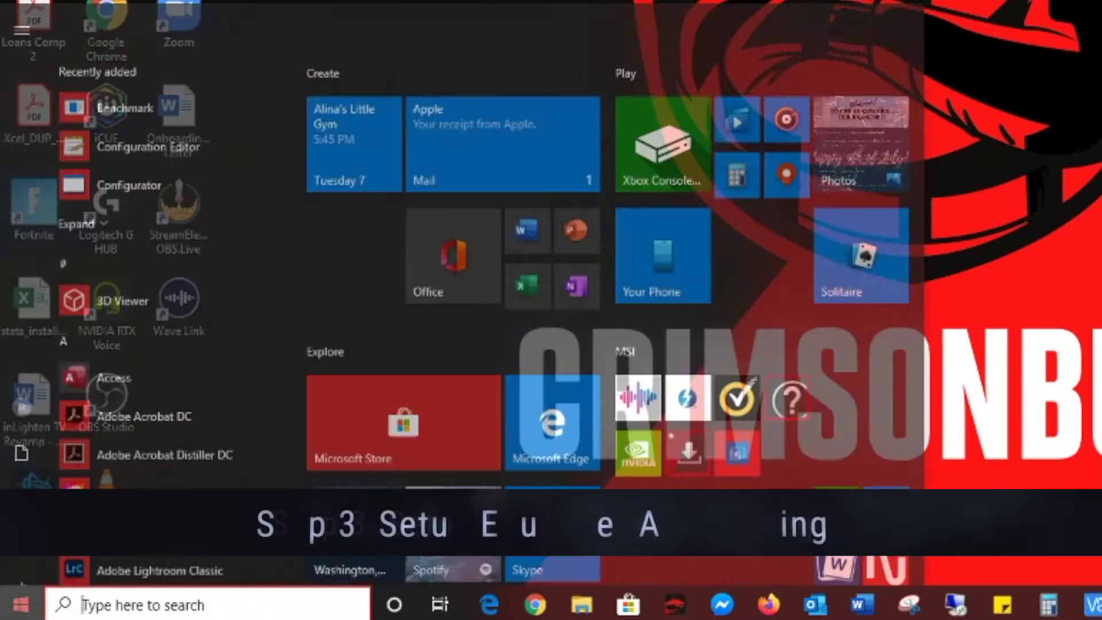
text(com)
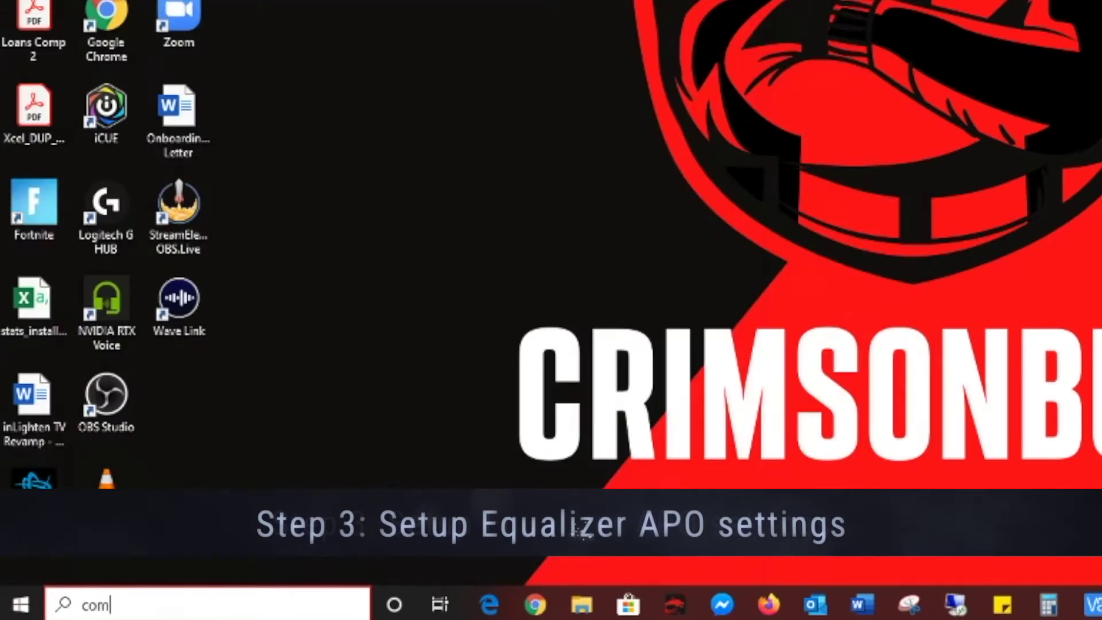
text(puater)
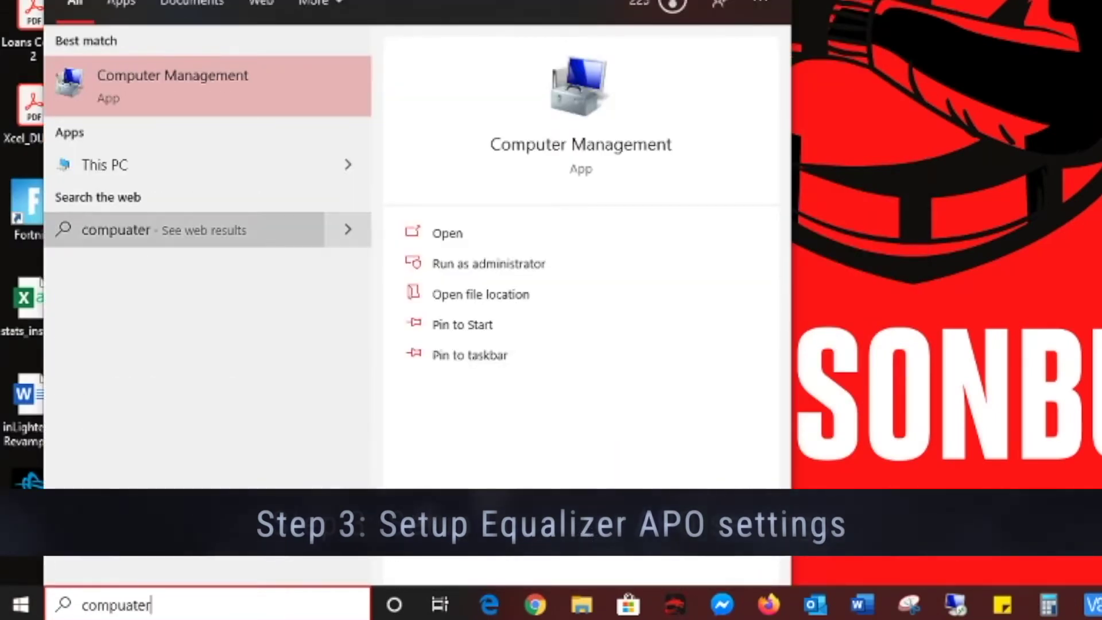
Browse to C:\Program Files\EqualizerAPO\config and open config.txt in WordPad.
click(172, 165)
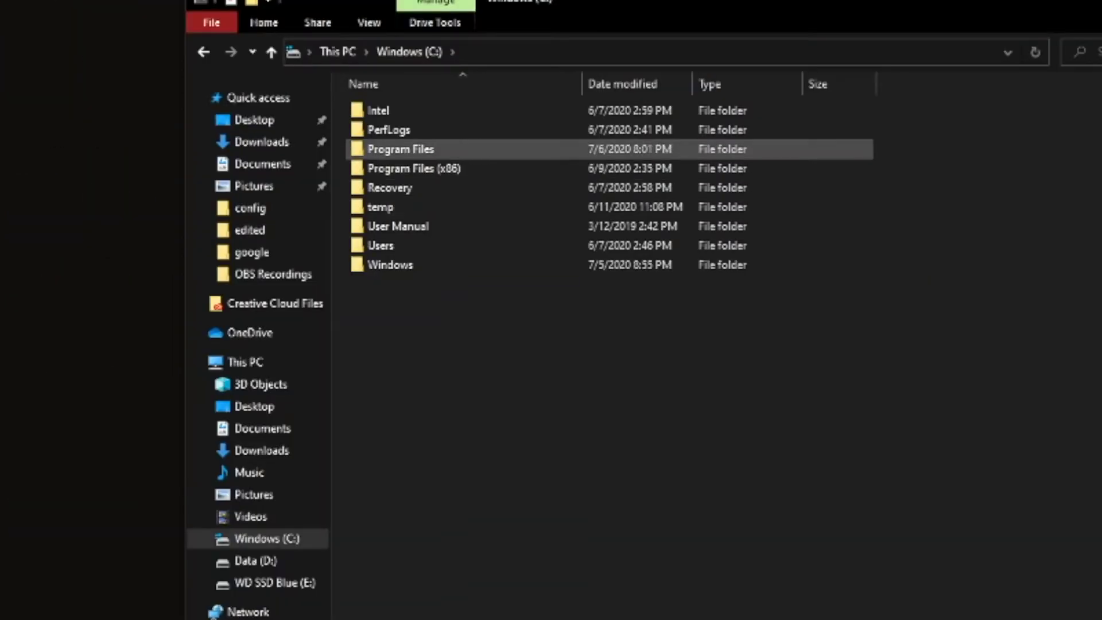
double_click(401, 150)
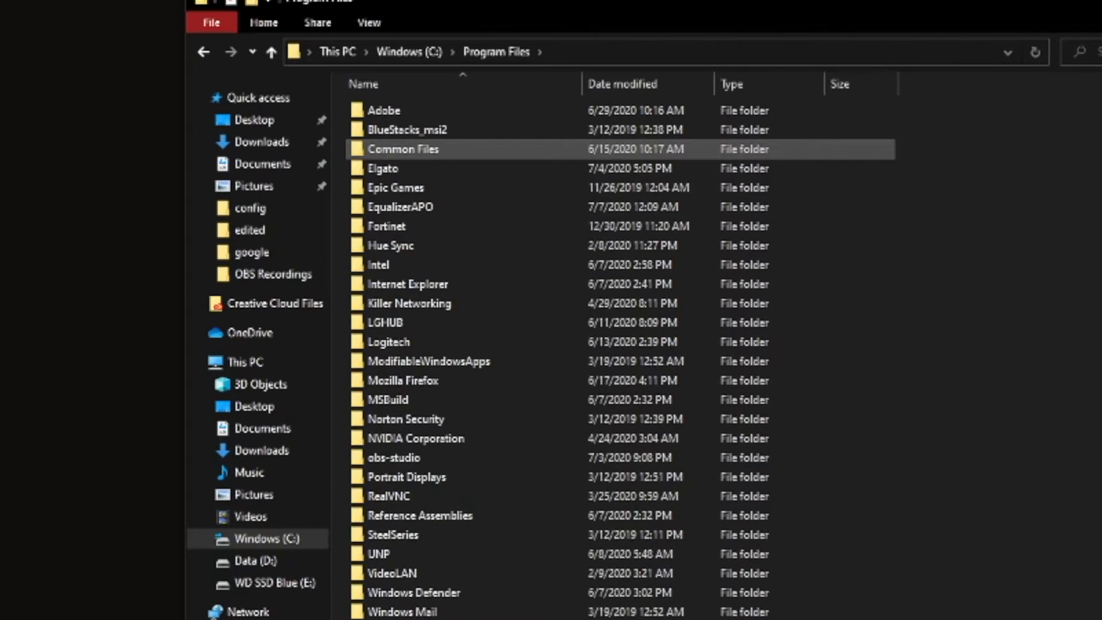
double_click(400, 207)
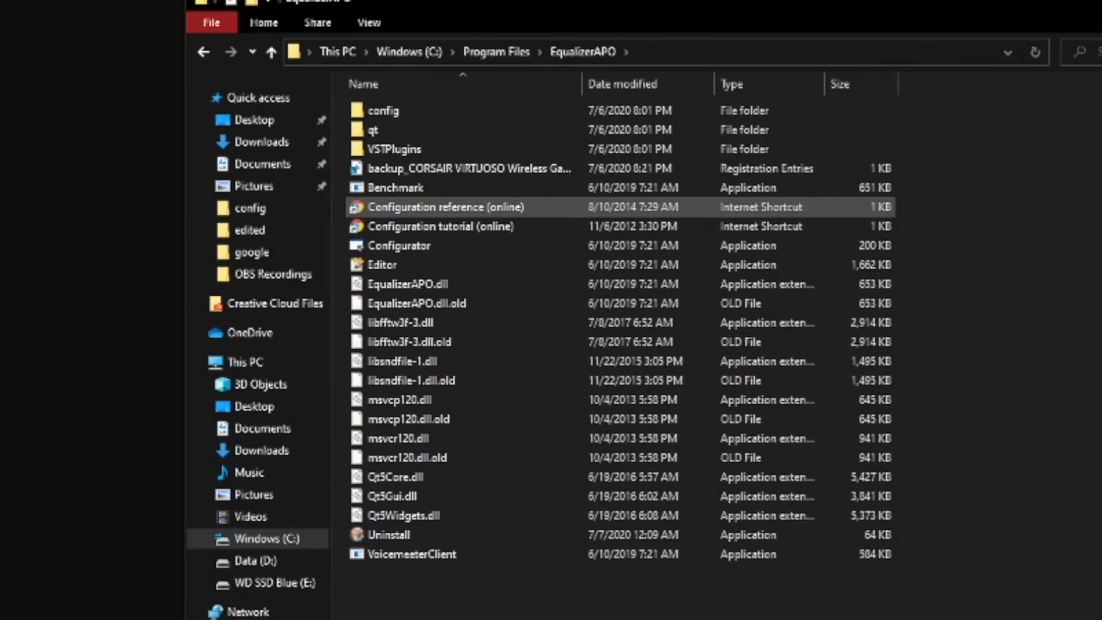
double_click(383, 110)
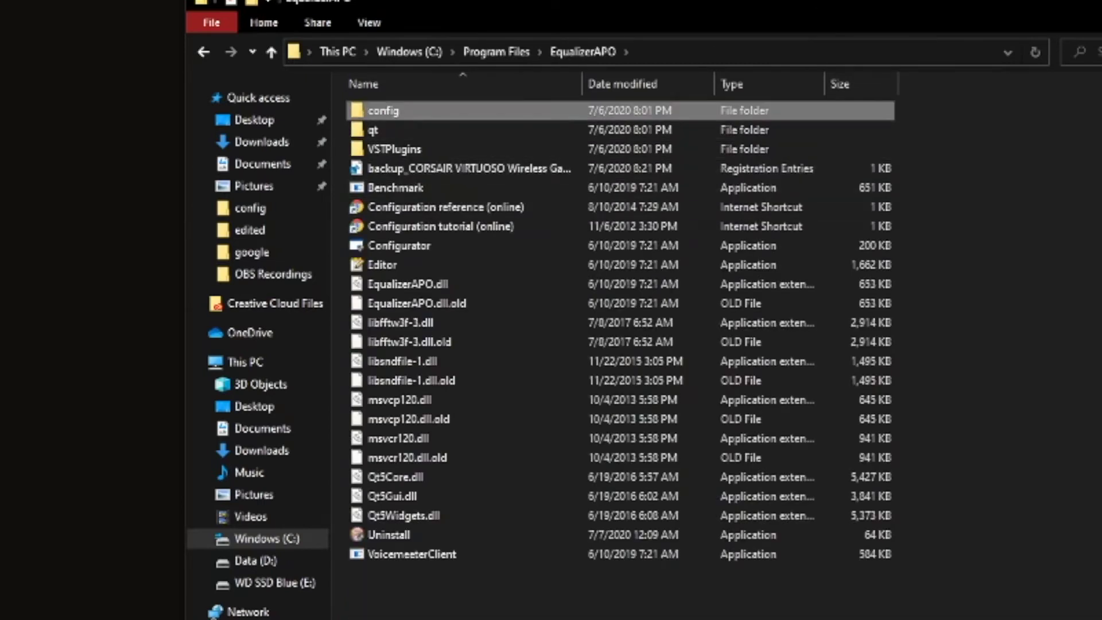
click(382, 111)
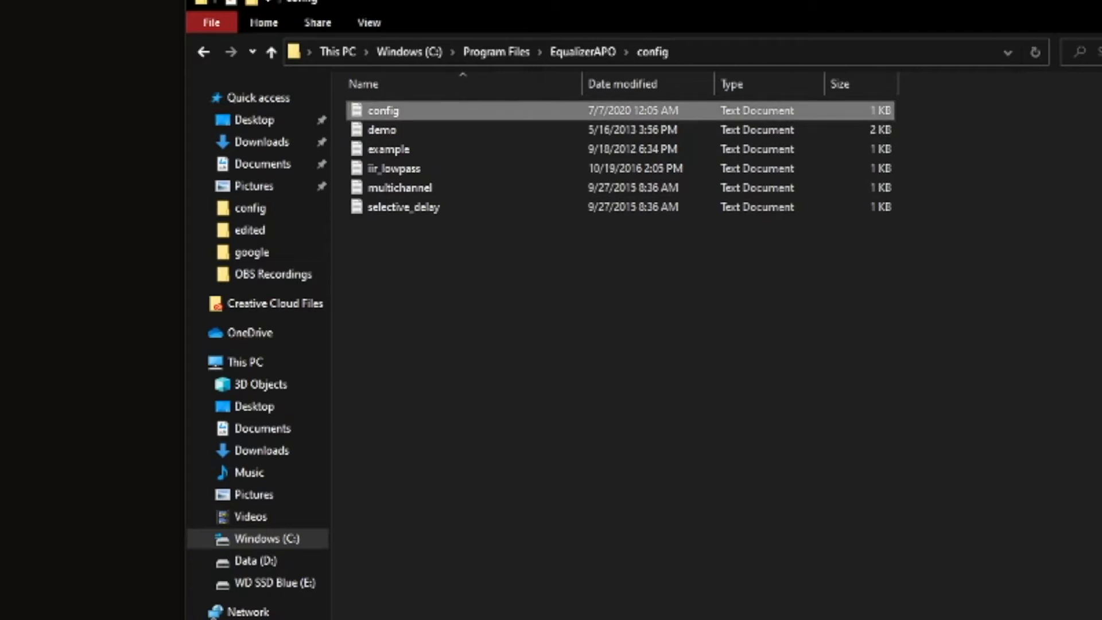
right_click(457, 109)
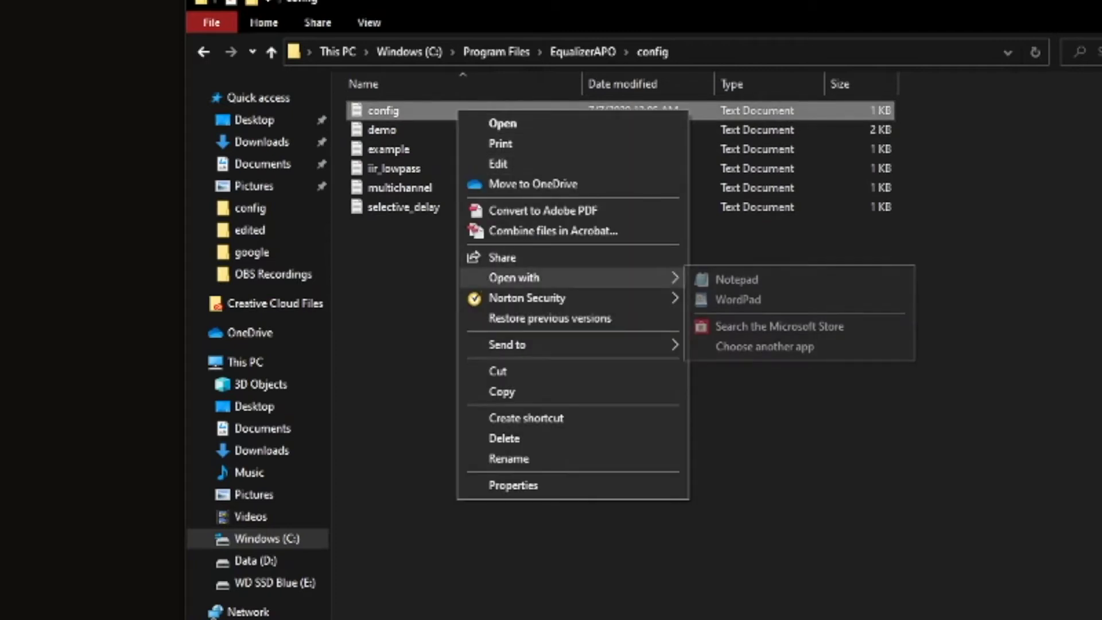
click(737, 299)
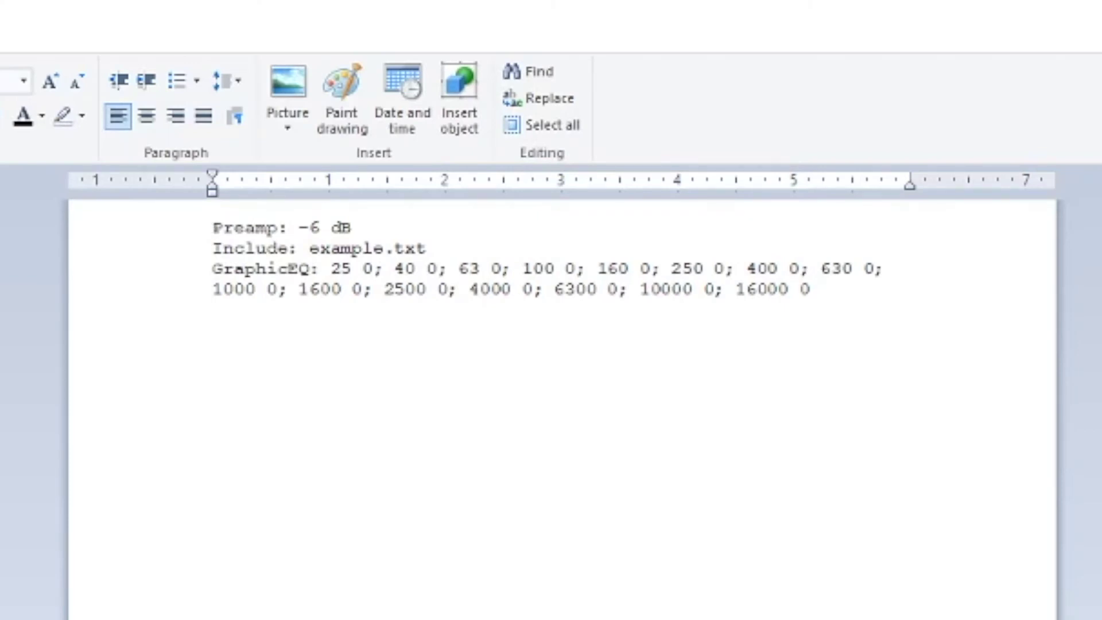
Replace the Preamp line's -6 value with 5.
key(shift+Home)
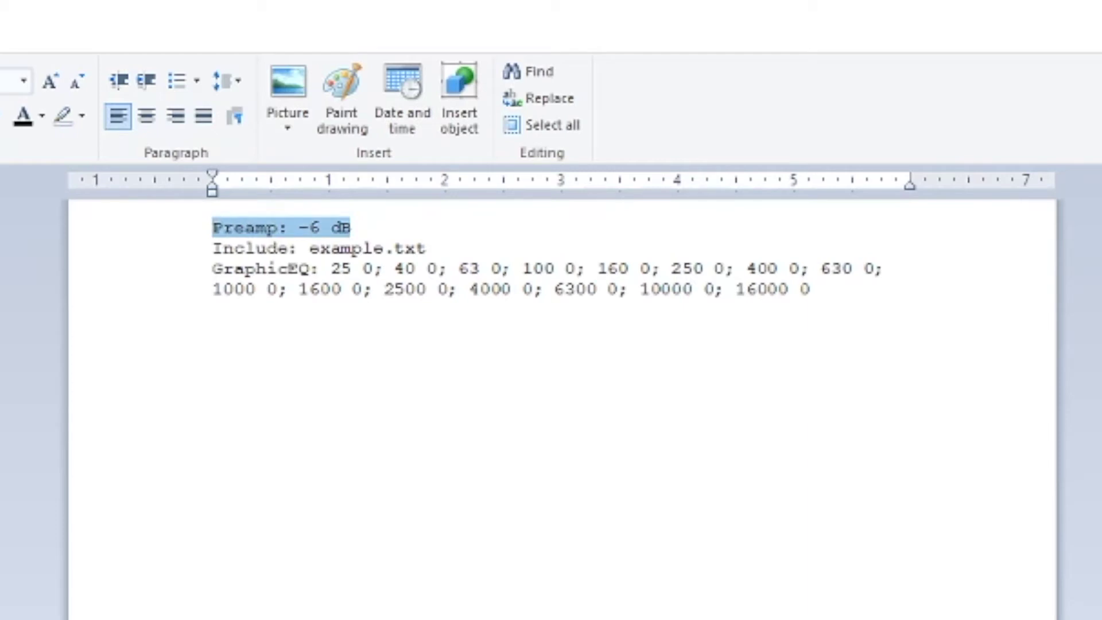
click(342, 288)
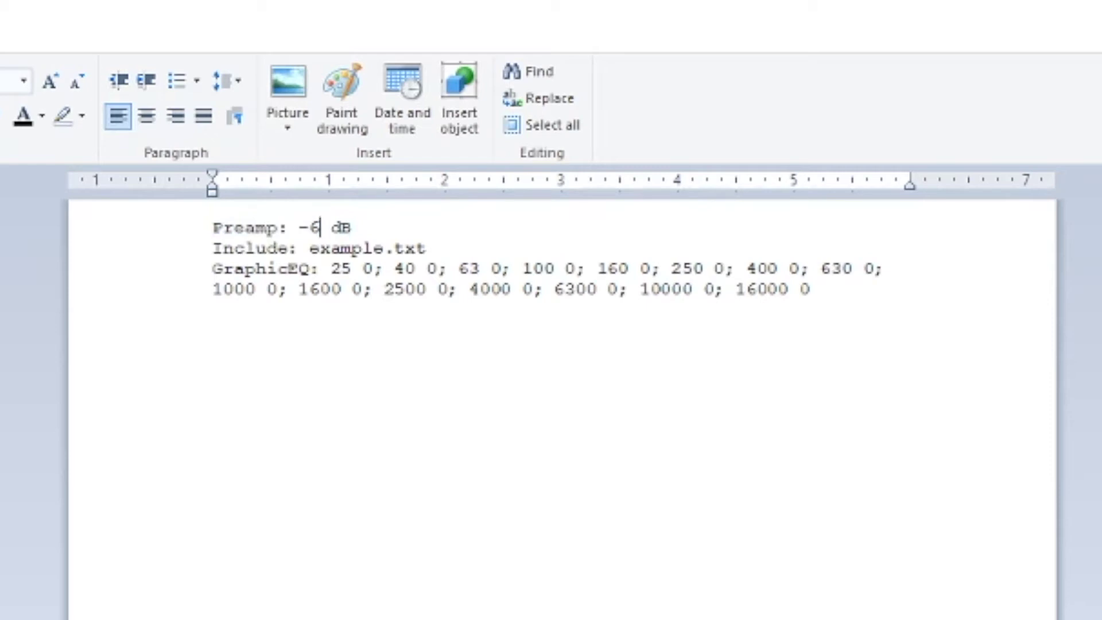
key(BackSpace)
key(BackSpace)
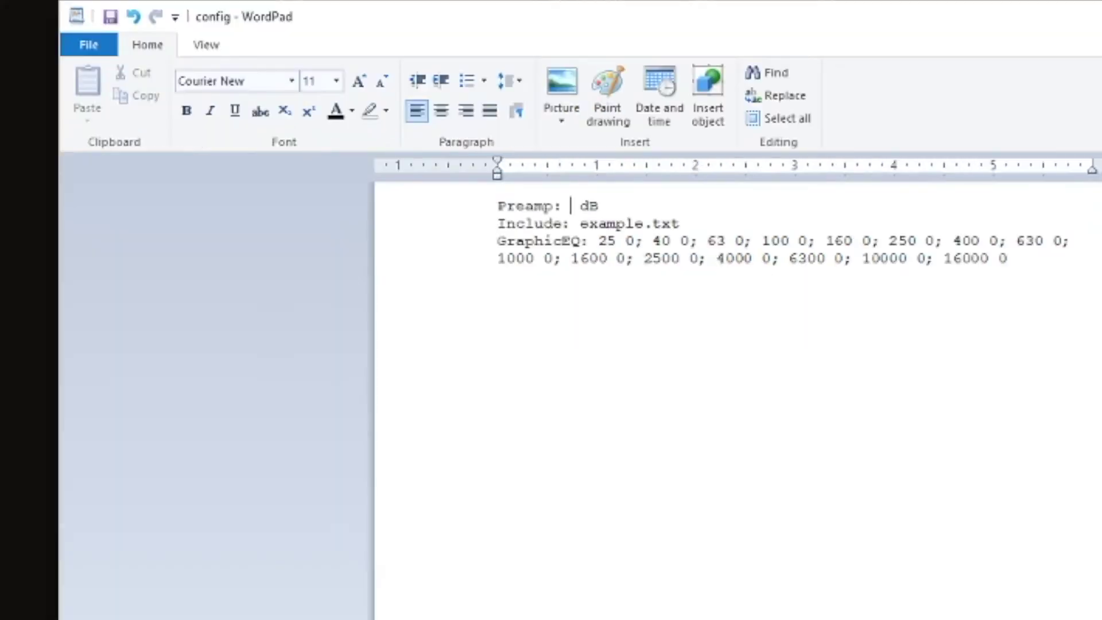
text(5)
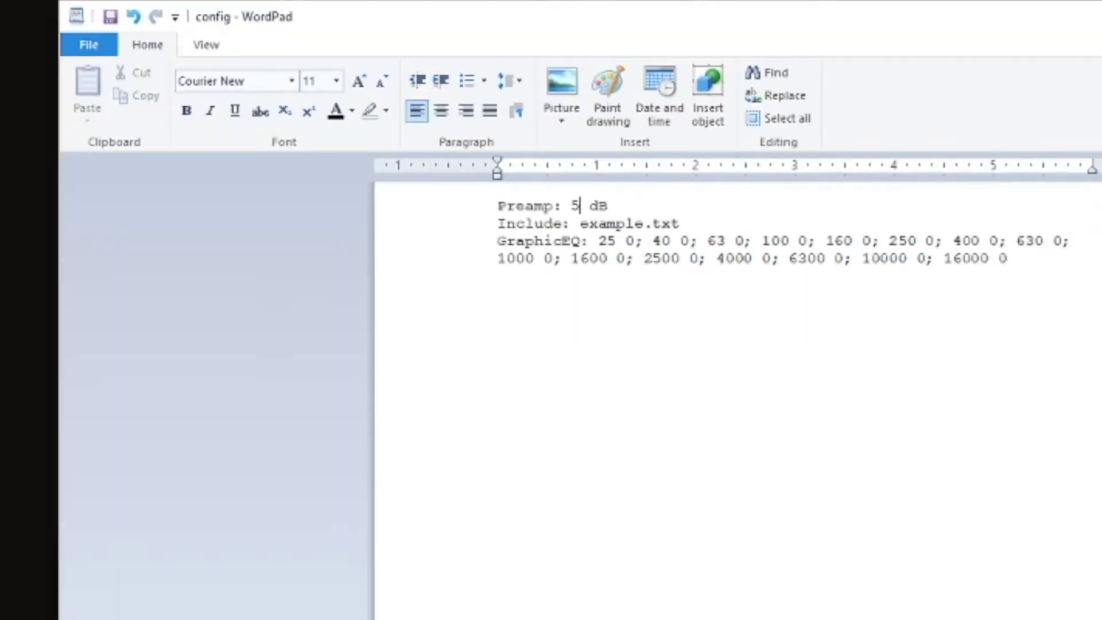
Save the config file with Preamp at 5 dB using WordPad's File menu.
key(alt+f)
key(Down)
key(Down)
key(Down)
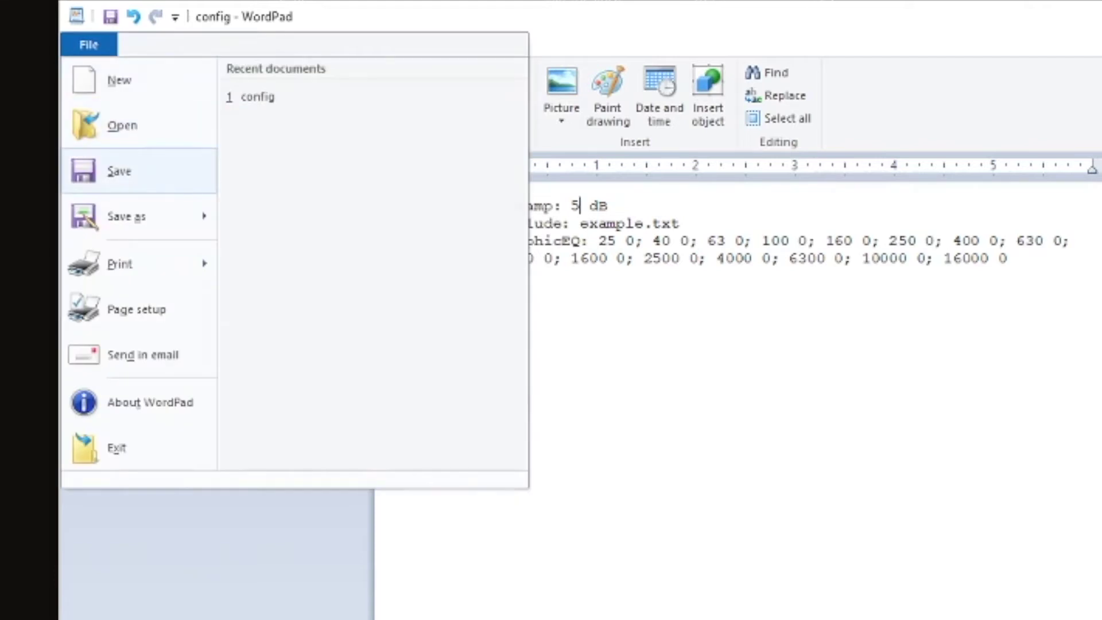
key(Return)
key(alt+F4)
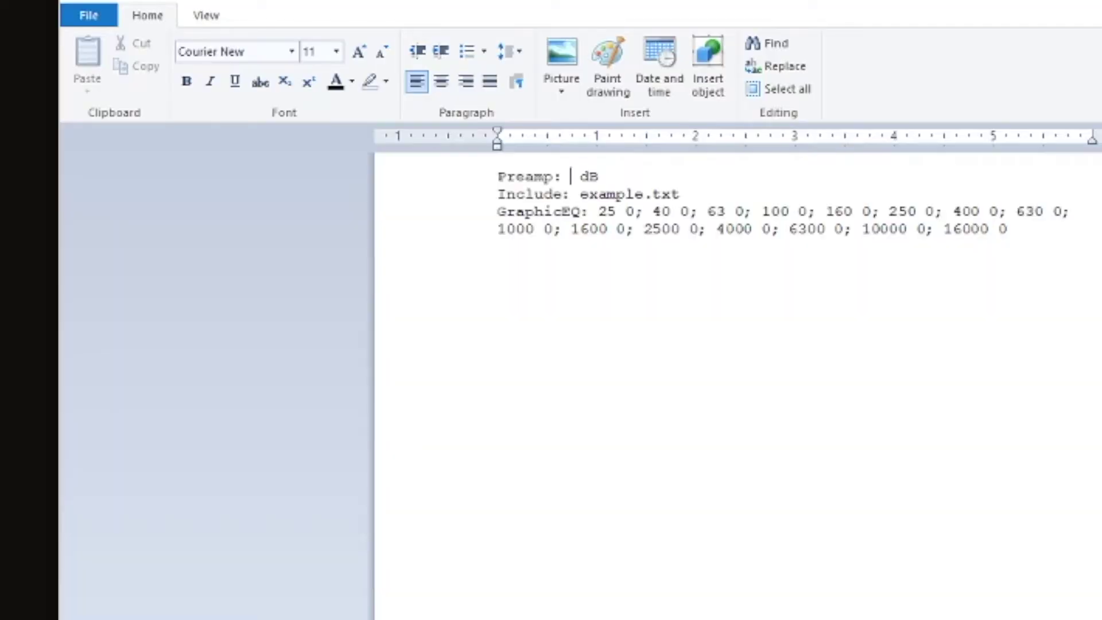
text(5)
click(88, 14)
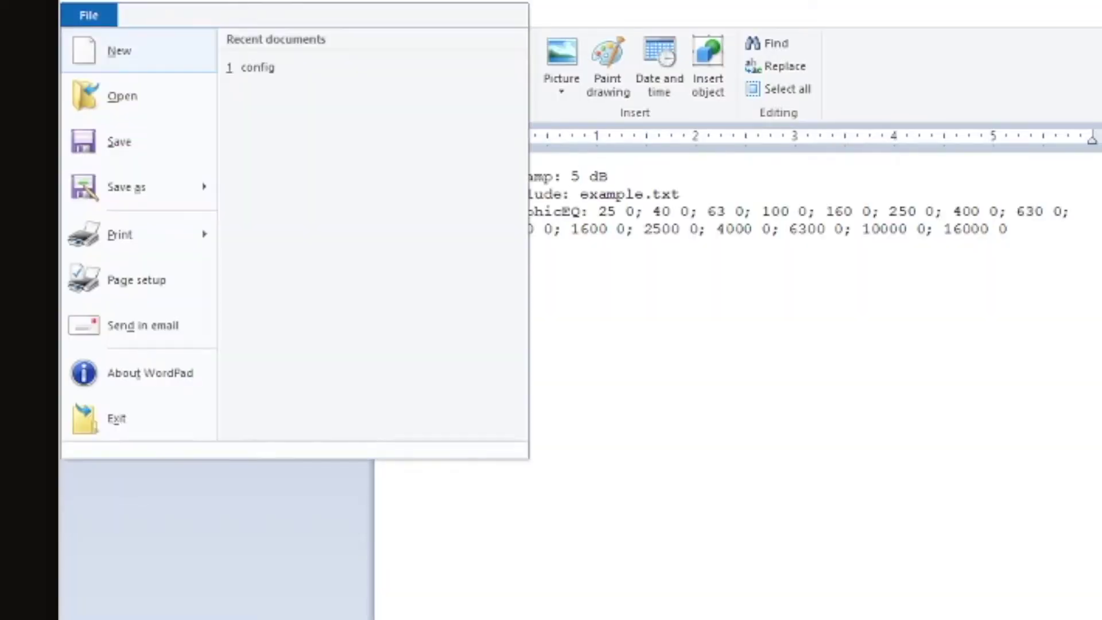
click(119, 142)
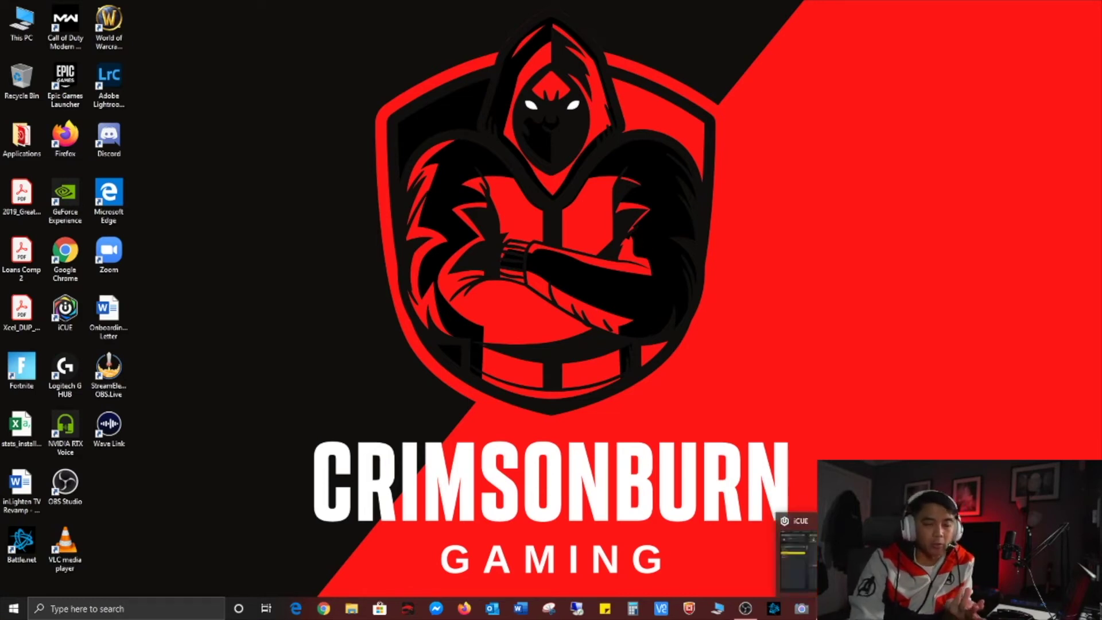
Check the headset's FPS Competition EQ preset in iCUE from the taskbar.
click(798, 551)
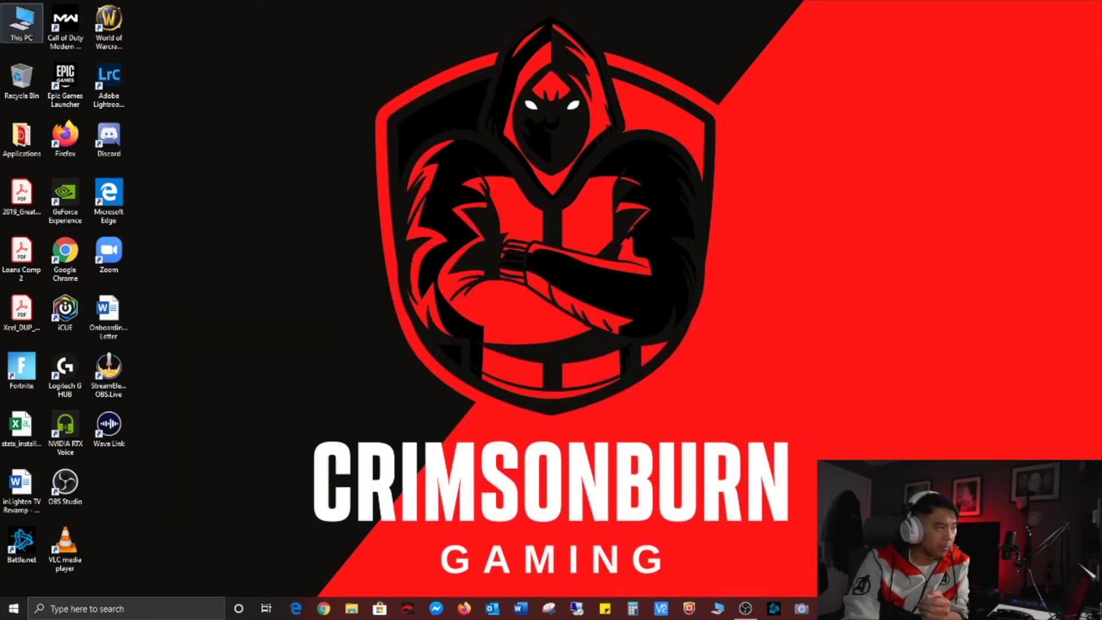
Go to Windows (C:) > Program Files > EqualizerAPO > config and open config with WordPad.
double_click(22, 25)
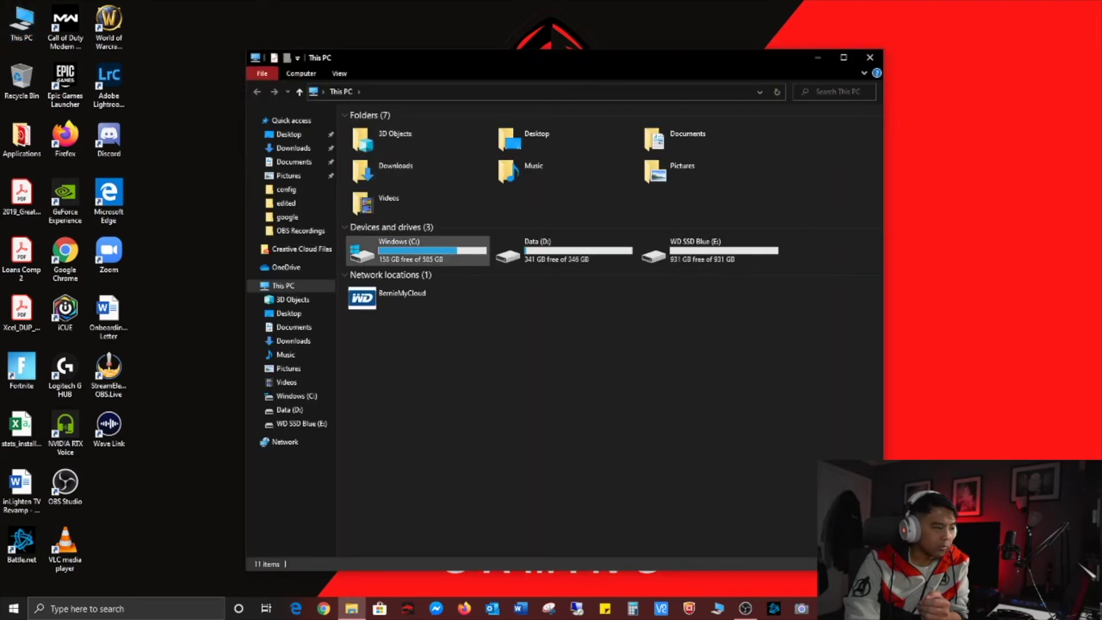
double_click(418, 250)
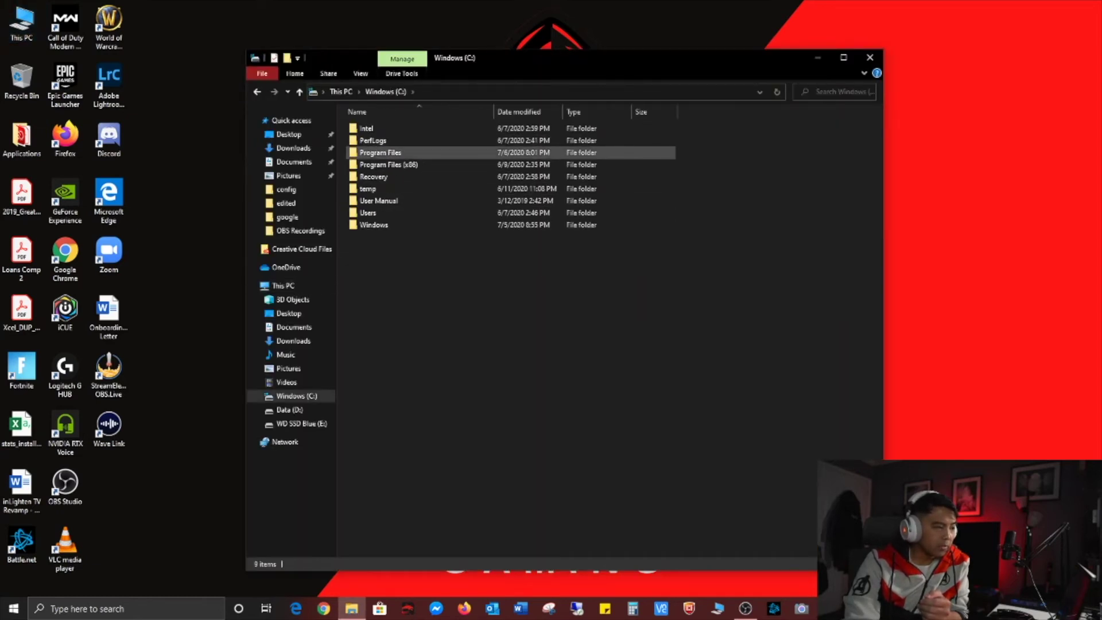
double_click(381, 153)
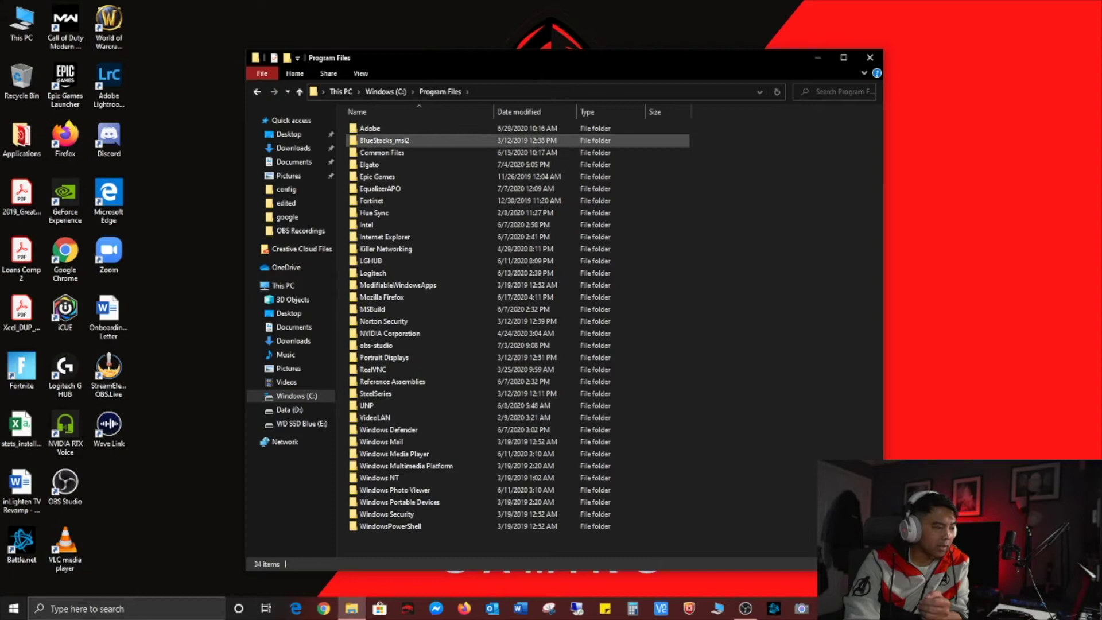
double_click(380, 189)
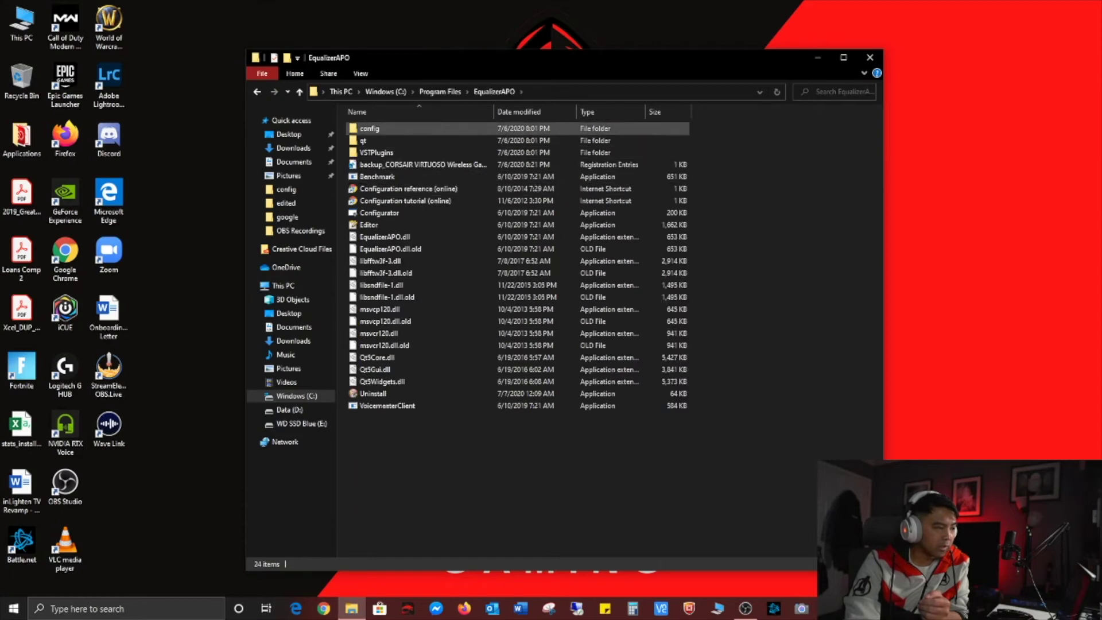
double_click(370, 128)
right_click(426, 130)
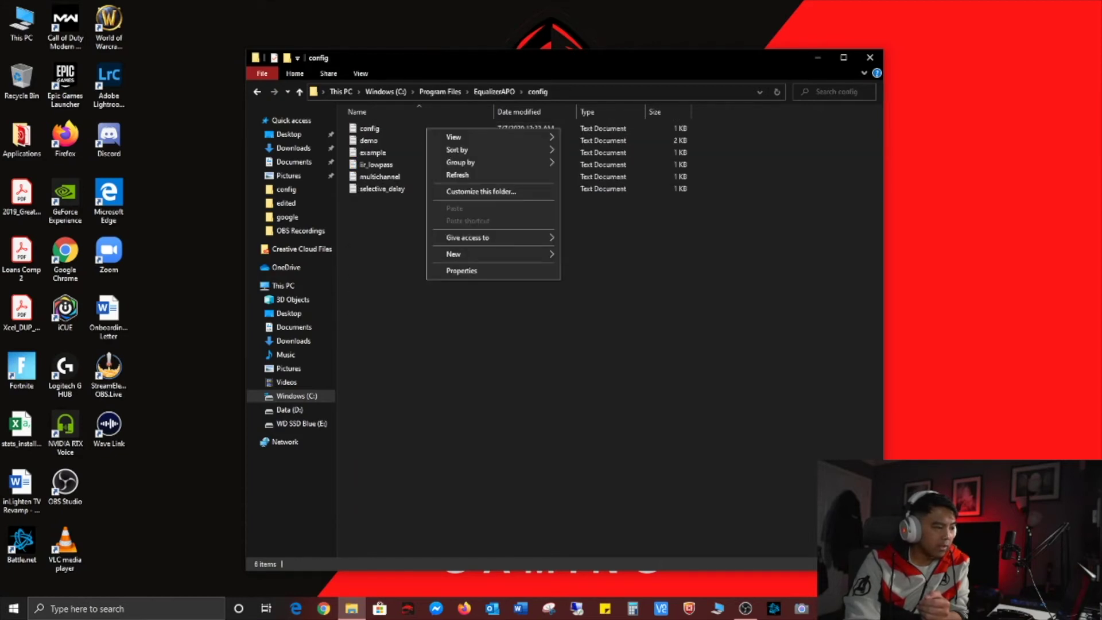
click(413, 141)
right_click(362, 129)
mouse_move(394, 237)
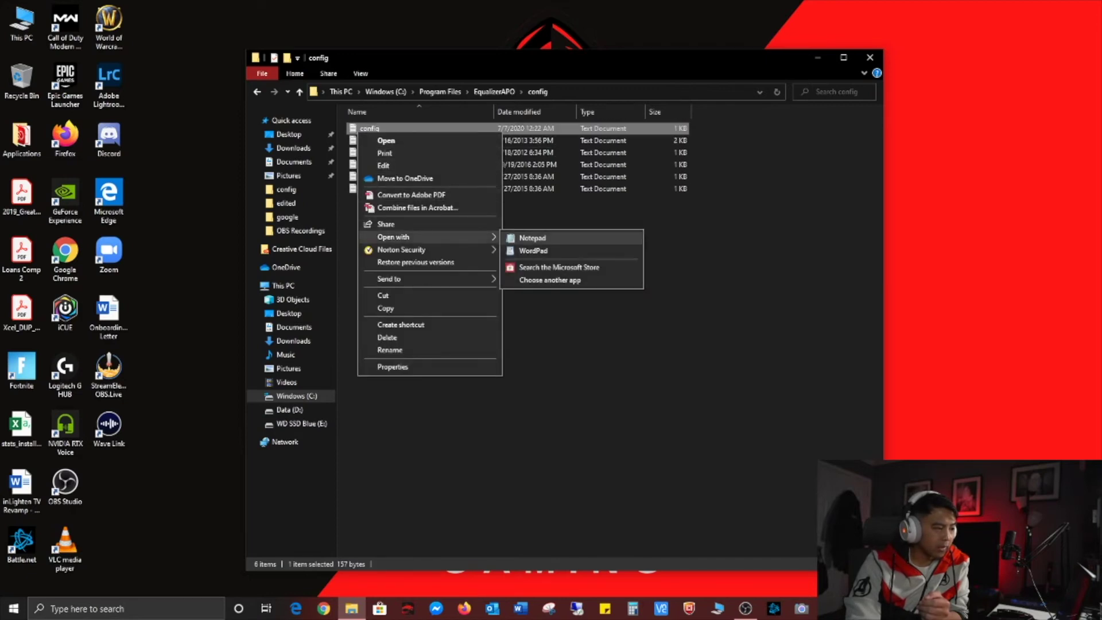
click(533, 251)
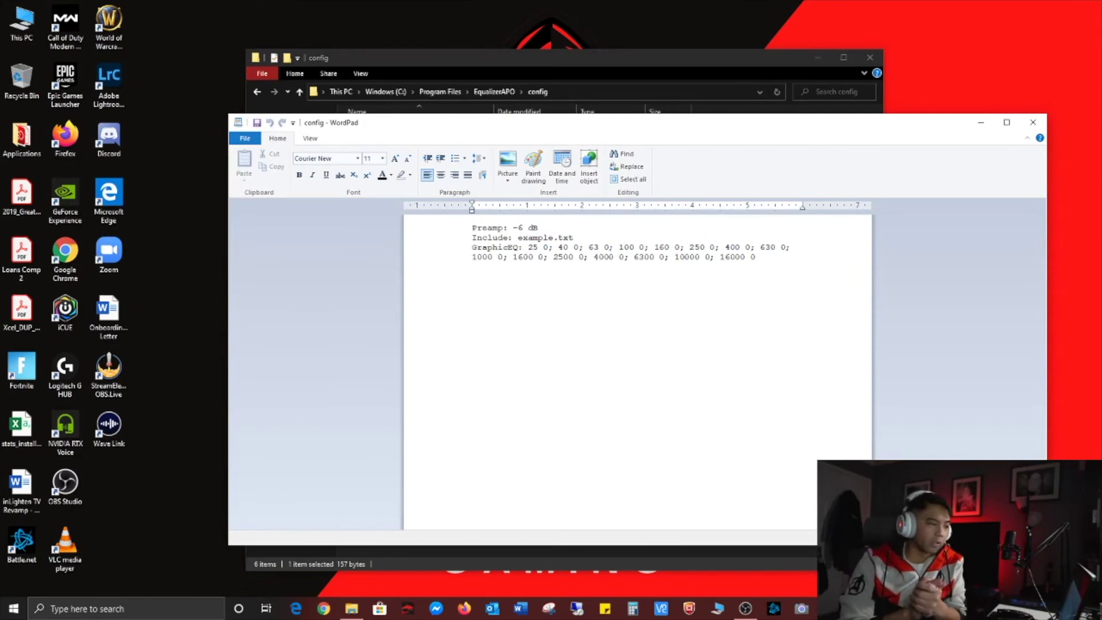
Replace the Preamp value -6 with 5, then minimize WordPad.
drag(539, 228, 472, 227)
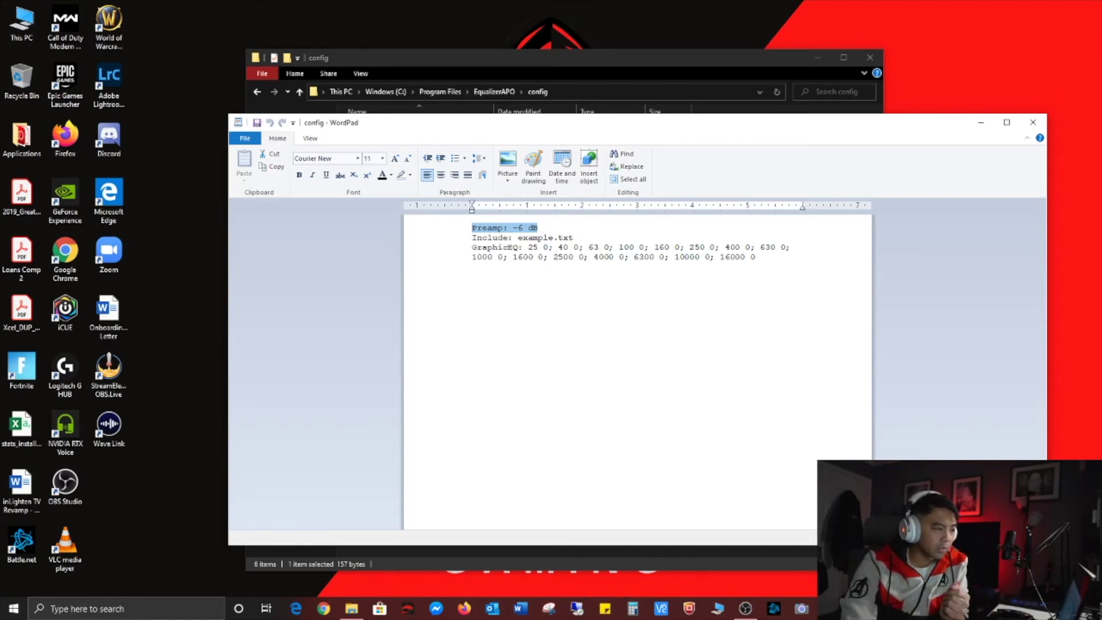
click(522, 227)
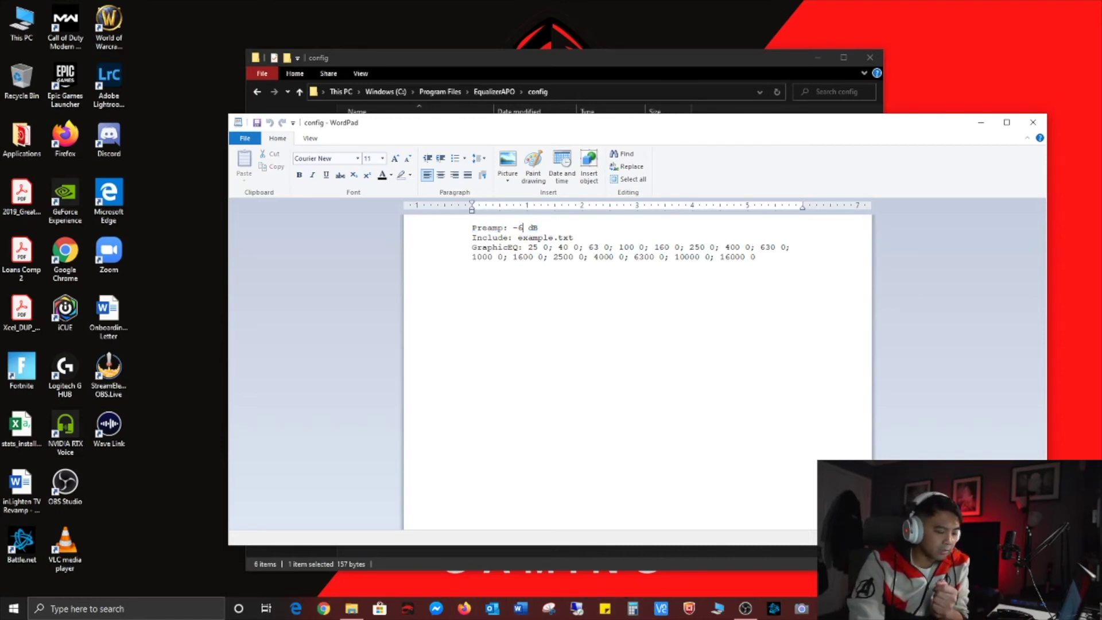
key(BackSpace)
key(BackSpace)
text(5)
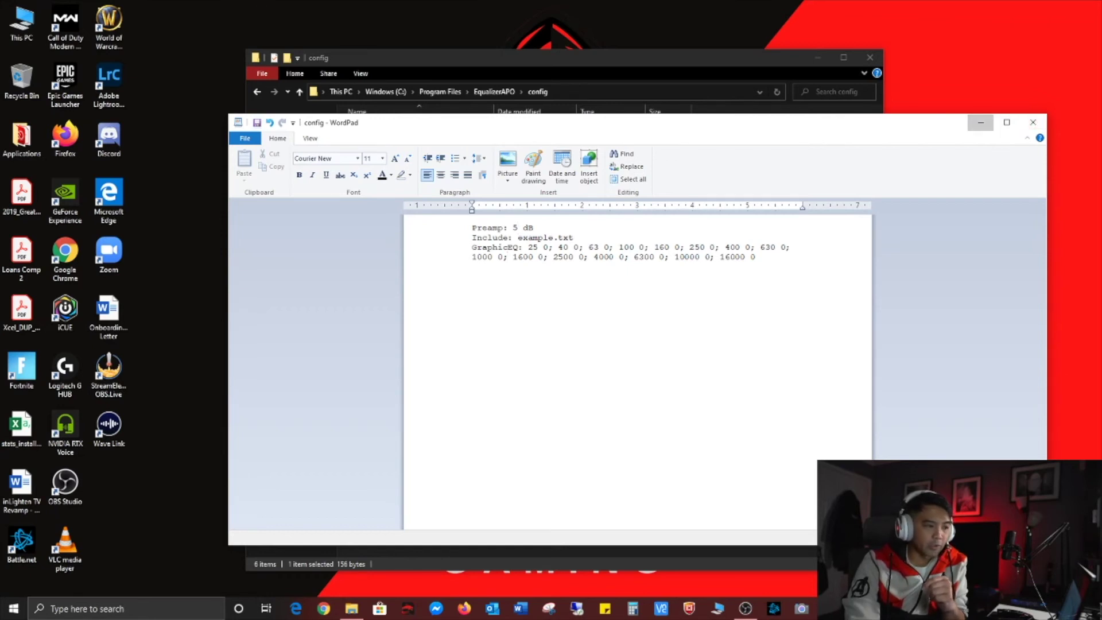
click(979, 122)
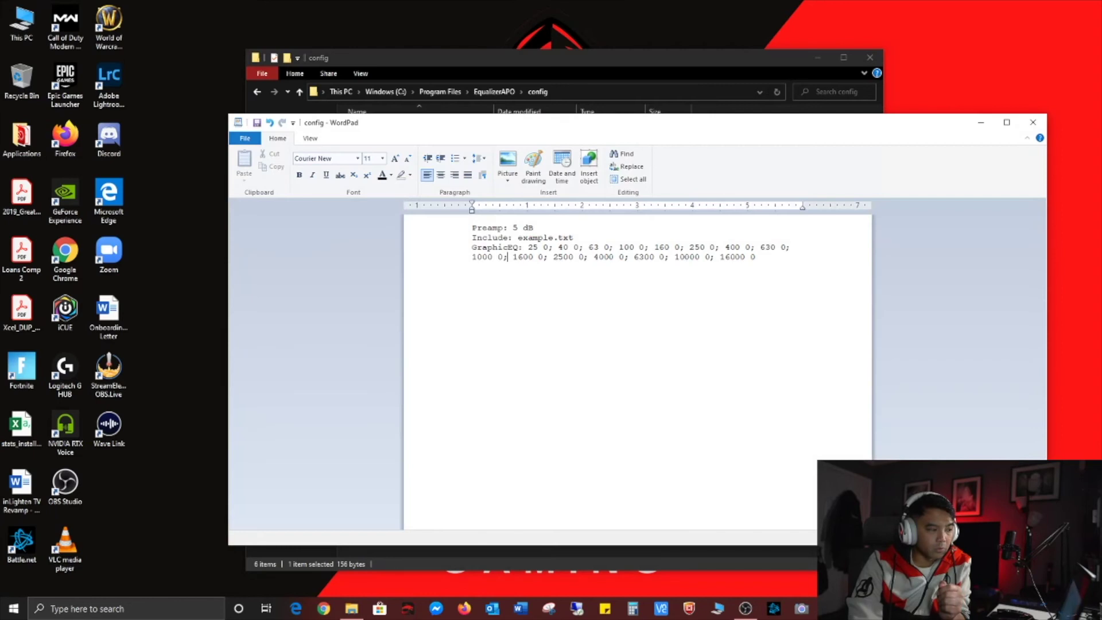
Change Preamp from 5 to 10 dB, save, minimize WordPad and close the config folder.
double_click(514, 227)
key(BackSpace)
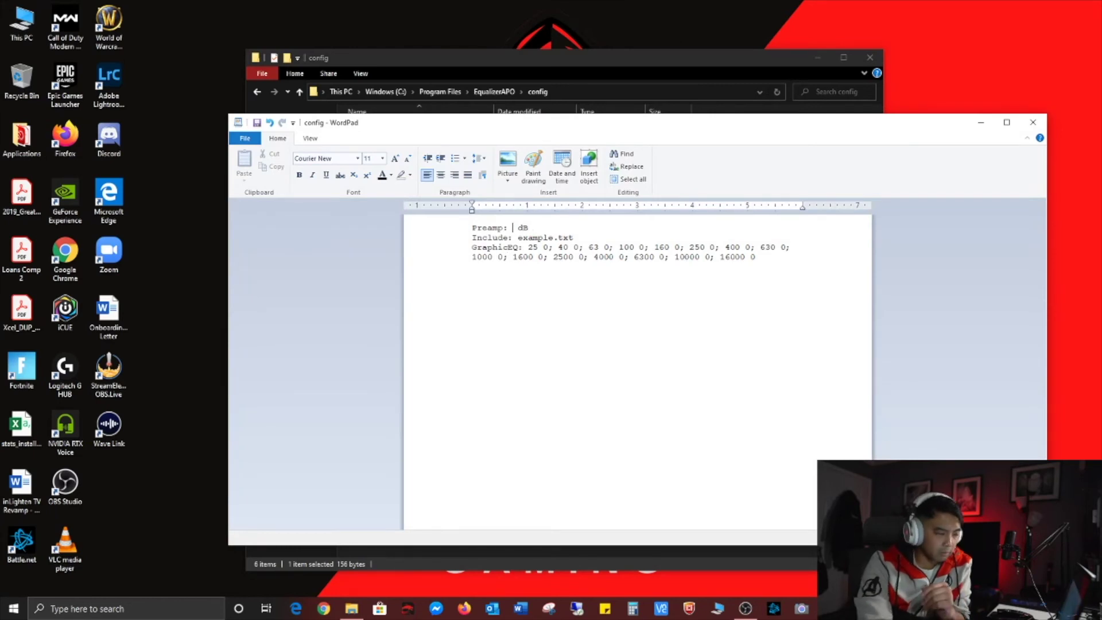
text(10)
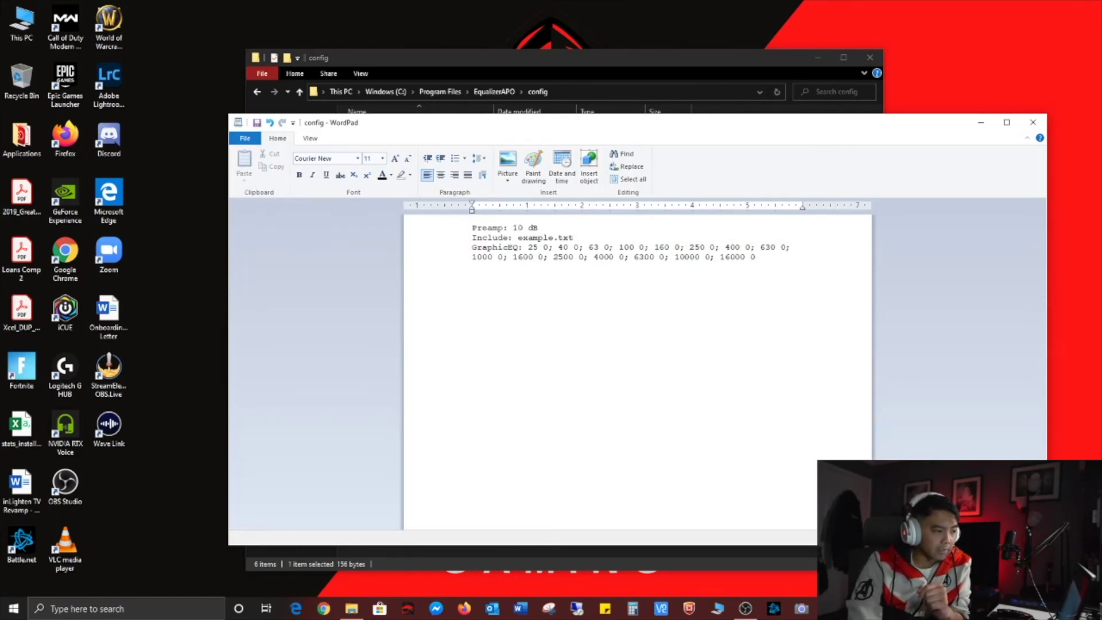
key(ctrl+s)
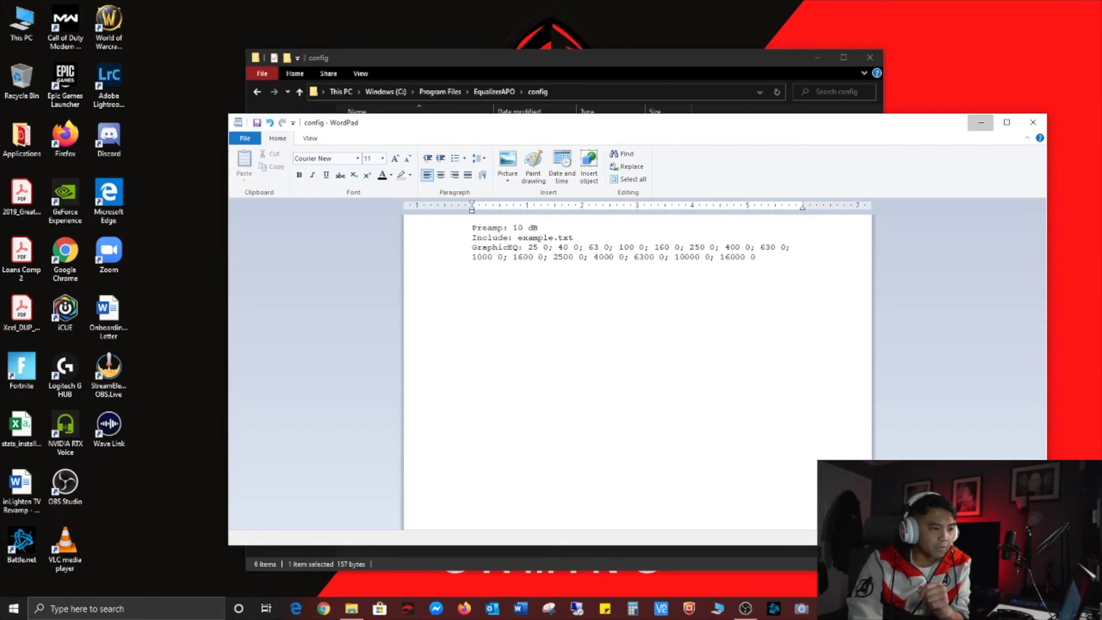
click(981, 123)
click(870, 58)
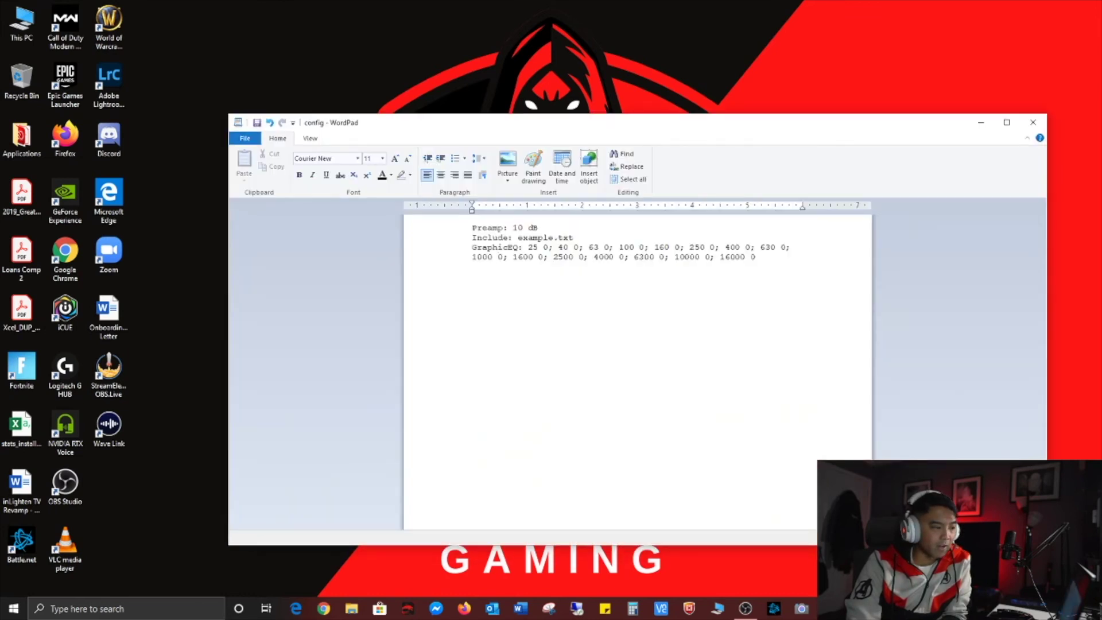
Change Preamp back from 10 to 5 dB, save, and close WordPad.
key(BackSpace)
key(Delete)
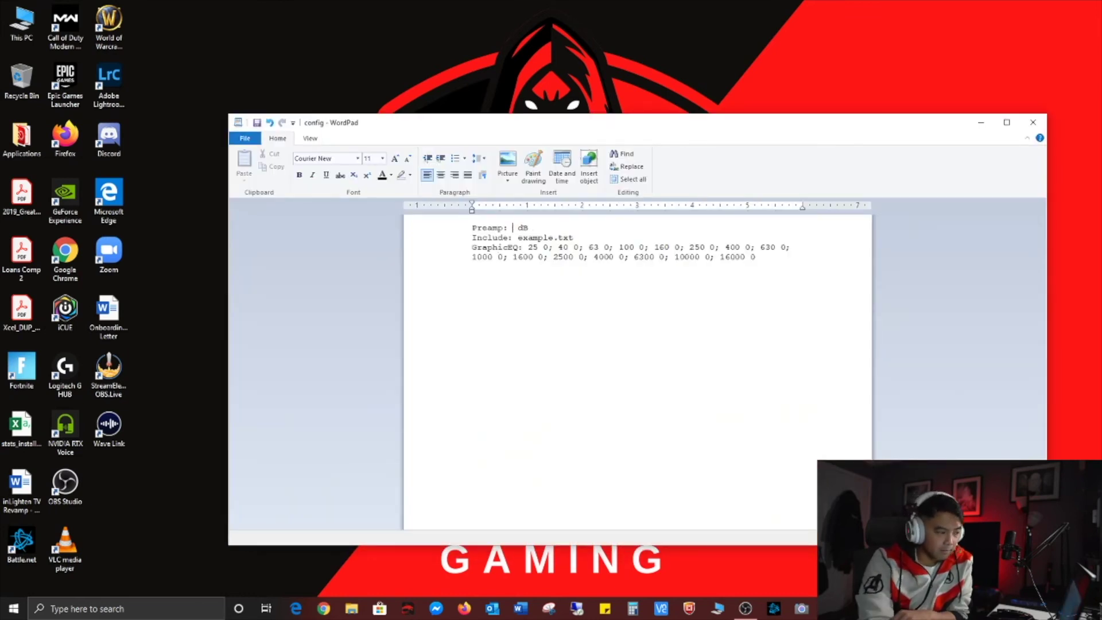
text(5)
key(ctrl+s)
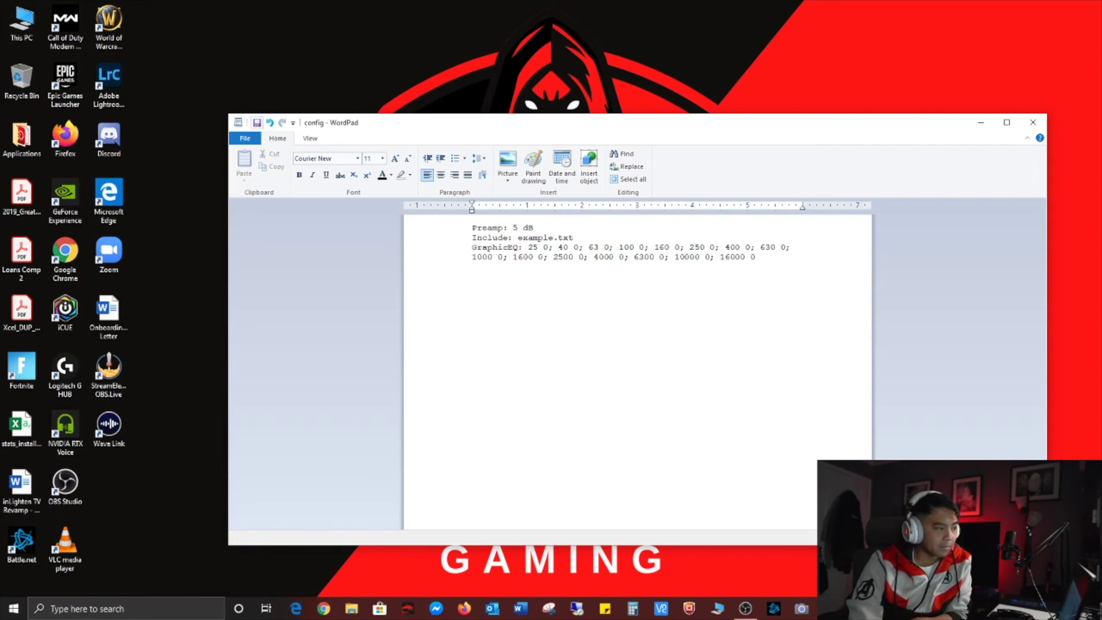
click(1032, 122)
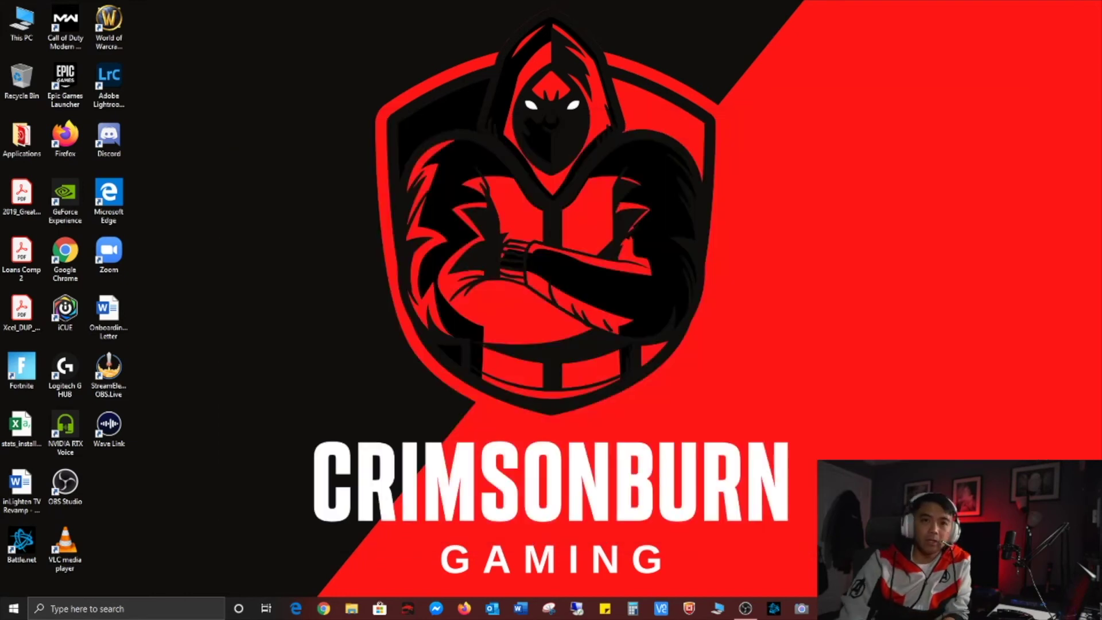